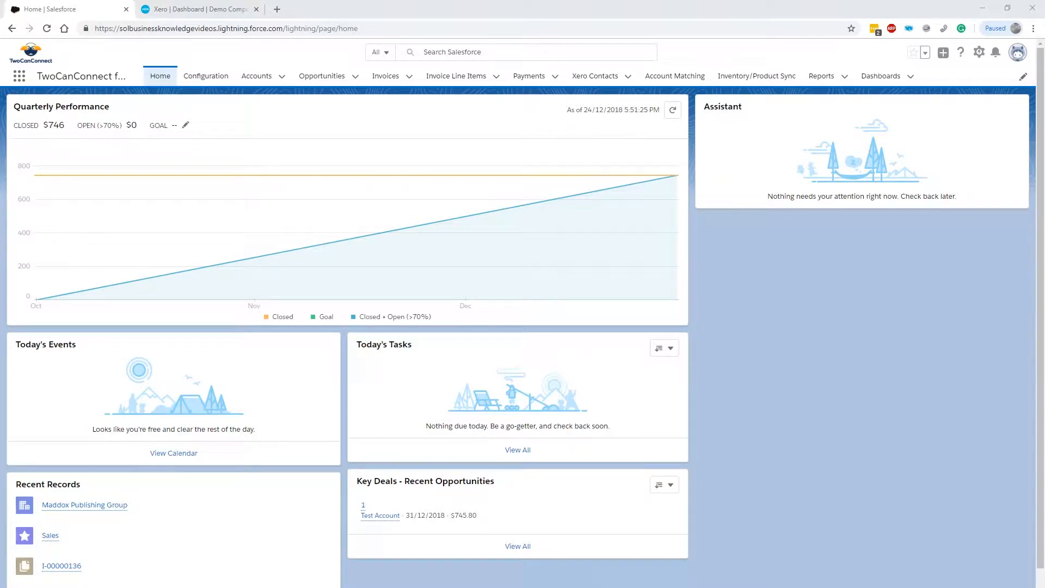
- On the Maddox Publishing Group account, create the opportunity "Maddox Publishing Group - Consulting Opportunity", closing 28/02/2019, stage Proposal/Price Quote, type New Business, lead source Web
{"action": "left_click", "coordinate": [282, 78]}
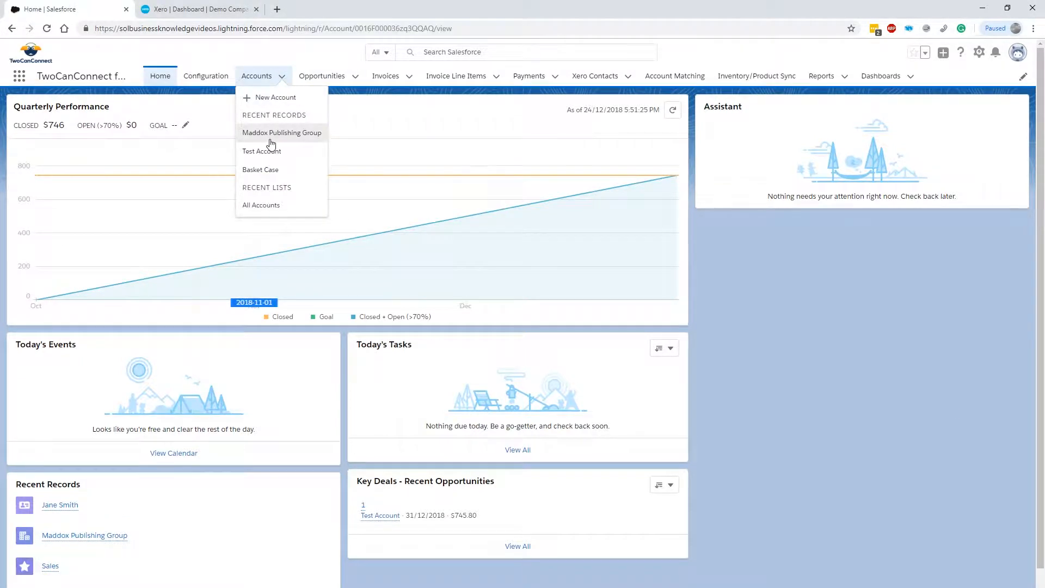
{"action": "left_click", "coordinate": [267, 135]}
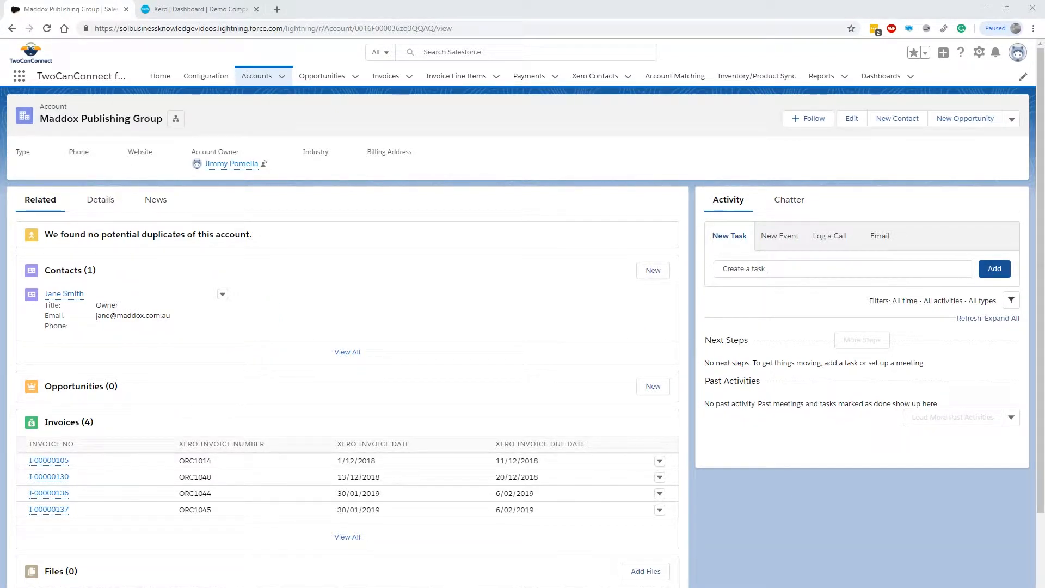
{"action": "left_click", "coordinate": [649, 387]}
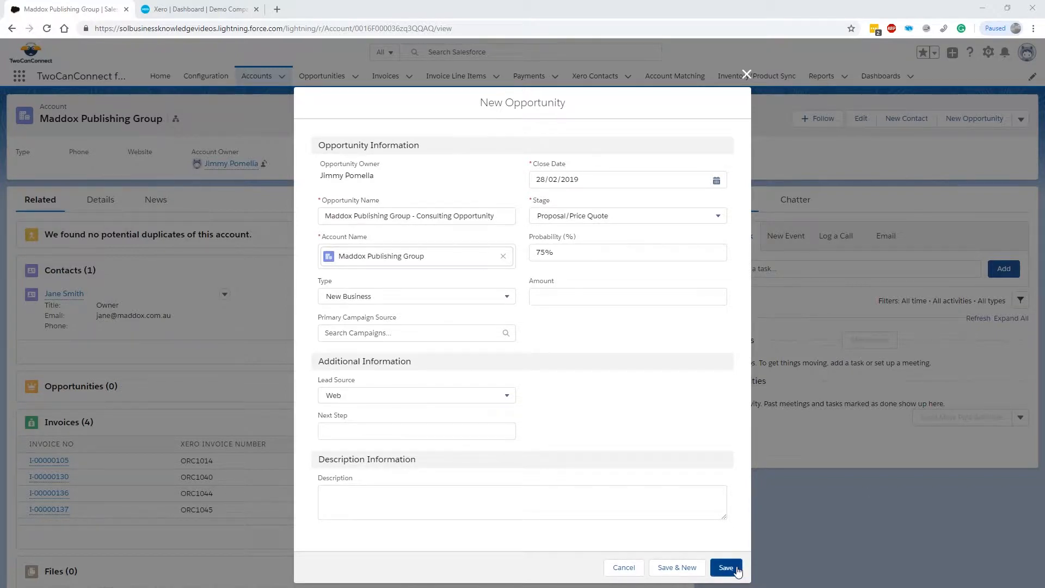
{"action": "left_click", "coordinate": [726, 567]}
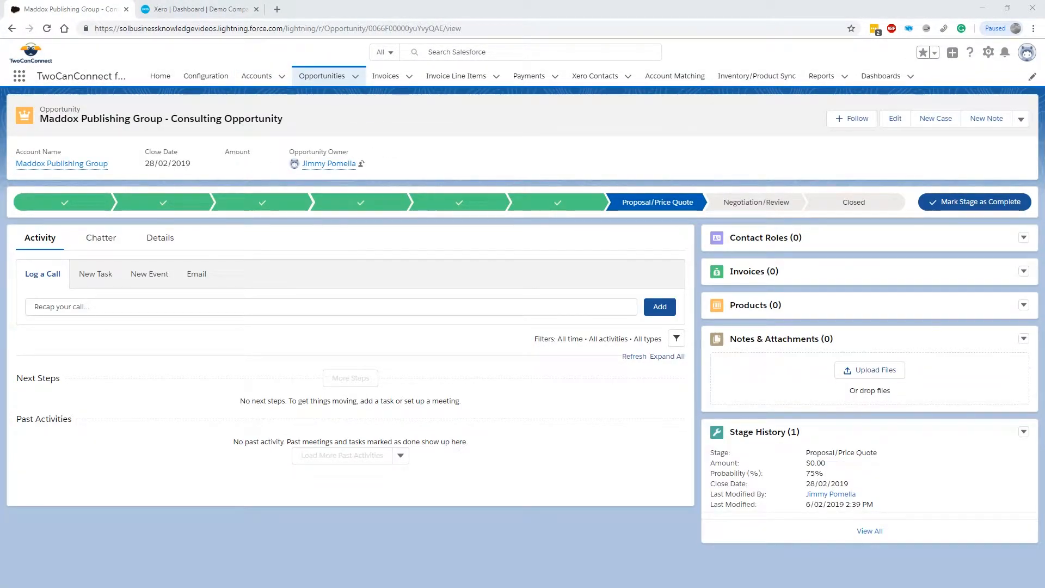
- Add the product "Development work - developer onsite per day" to the opportunity with a quantity of 10
{"action": "left_click", "coordinate": [1023, 305]}
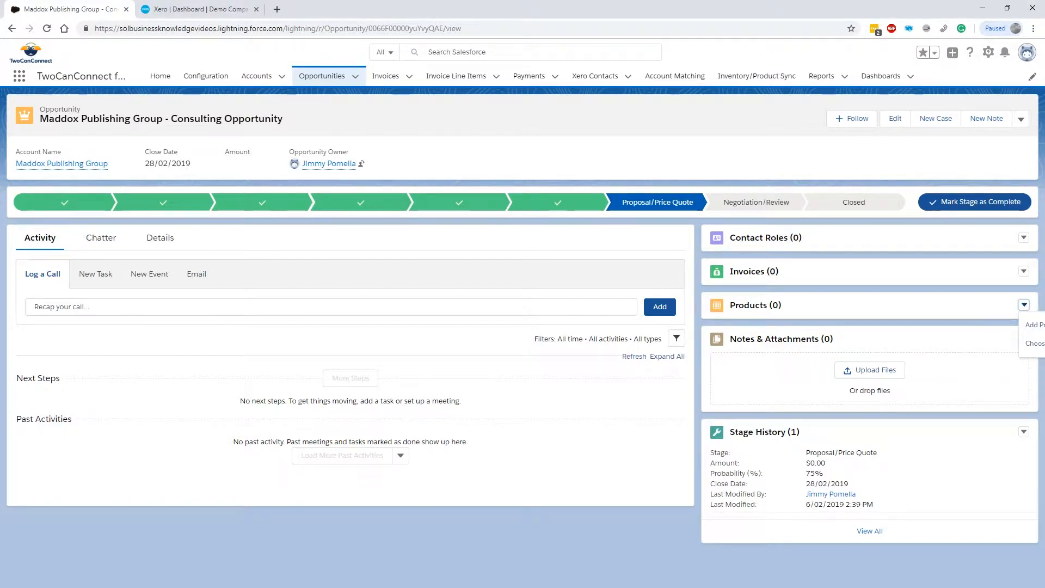
{"action": "left_click", "coordinate": [1031, 324]}
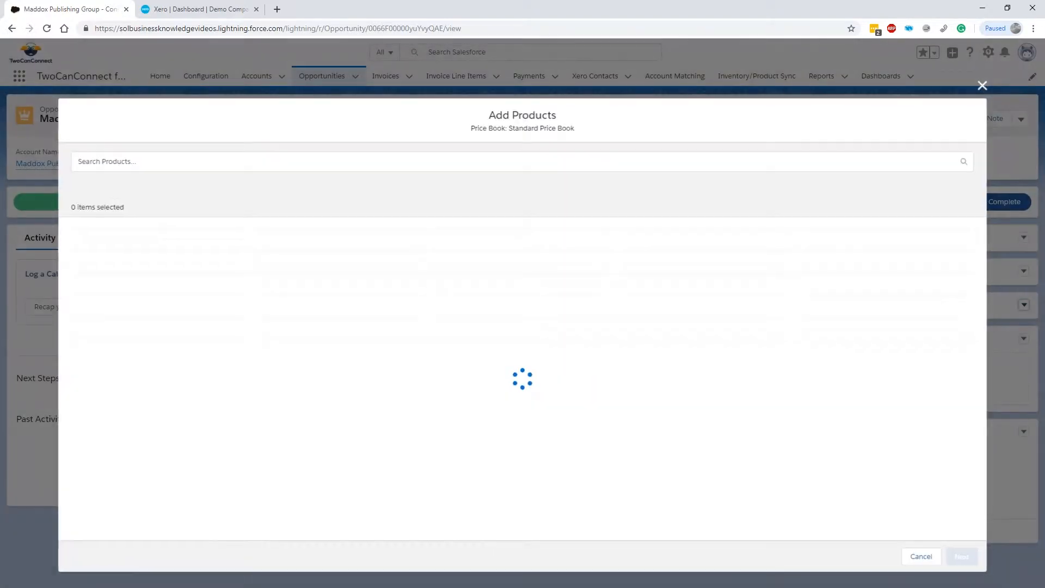
{"action": "left_click", "coordinate": [75, 266]}
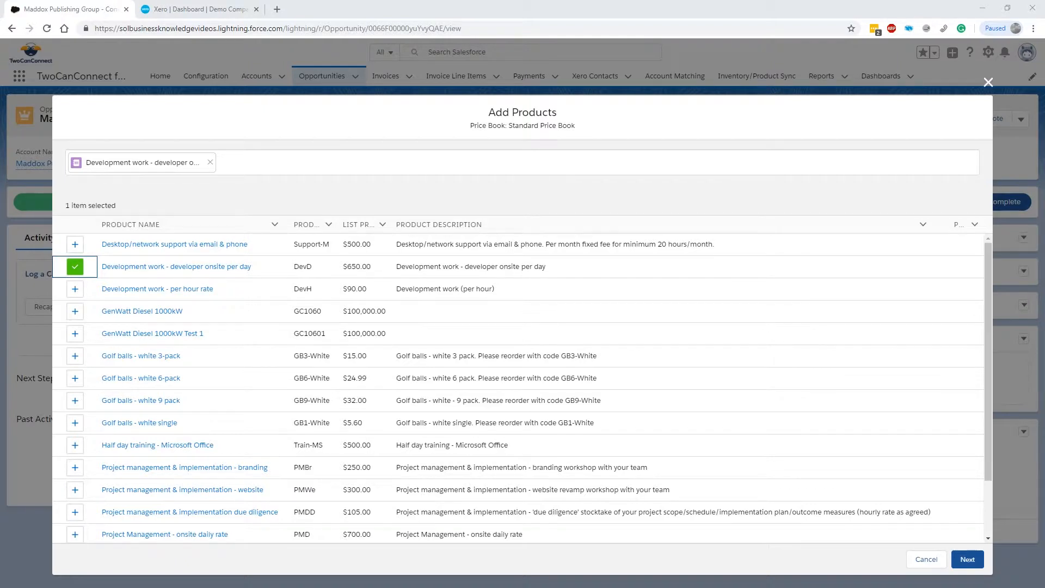
{"action": "left_click", "coordinate": [967, 558]}
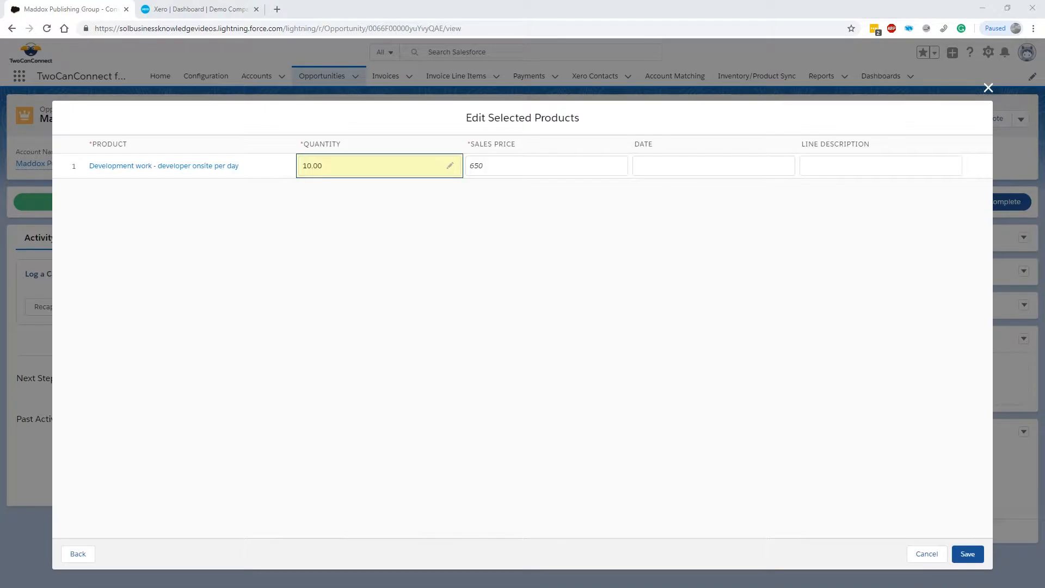
{"action": "left_click", "coordinate": [976, 555]}
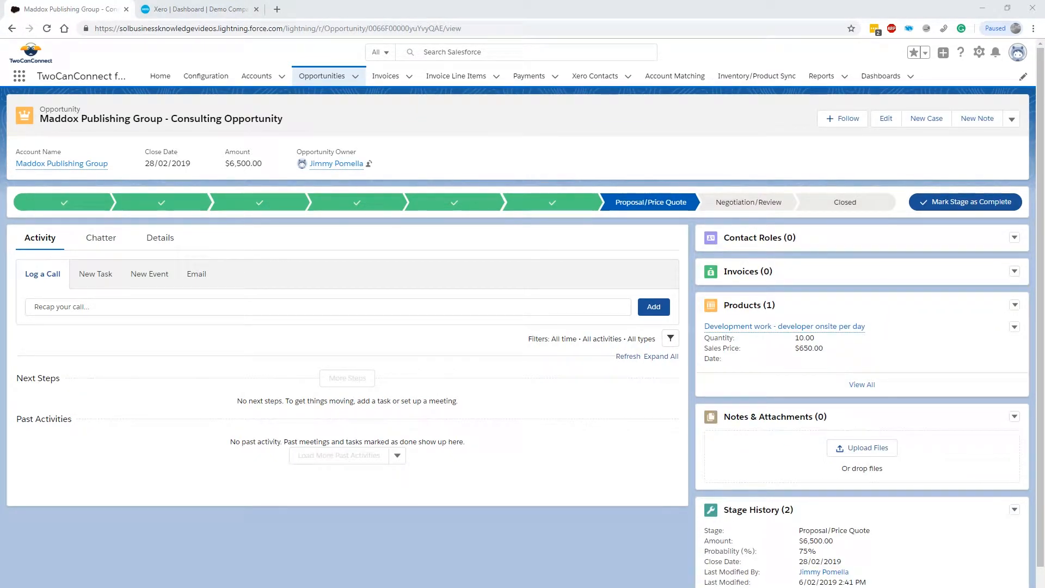
- Close the consulting opportunity with the stage Closed Won
{"action": "left_click", "coordinate": [845, 202]}
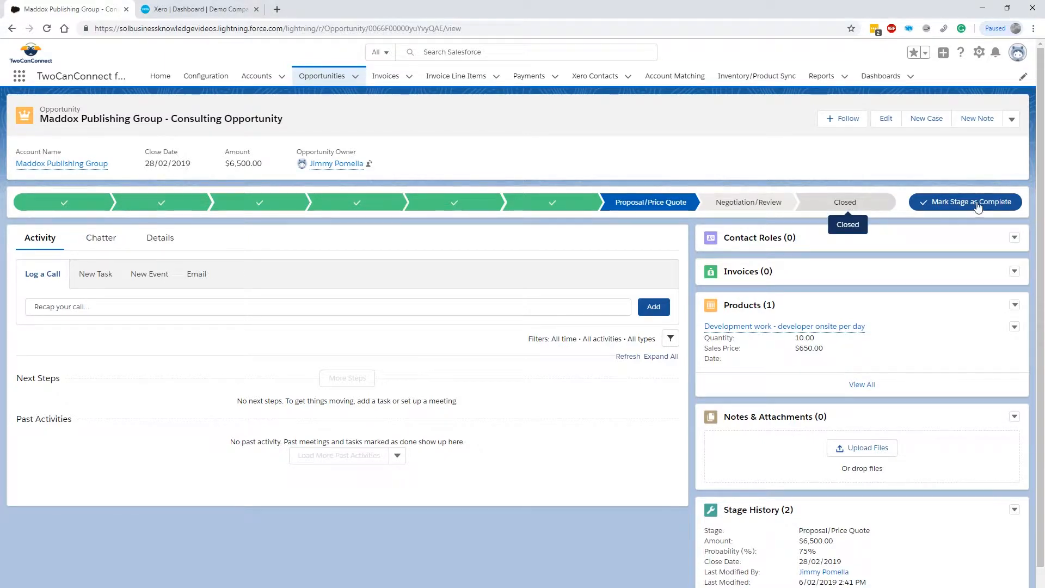
{"action": "left_click", "coordinate": [964, 202]}
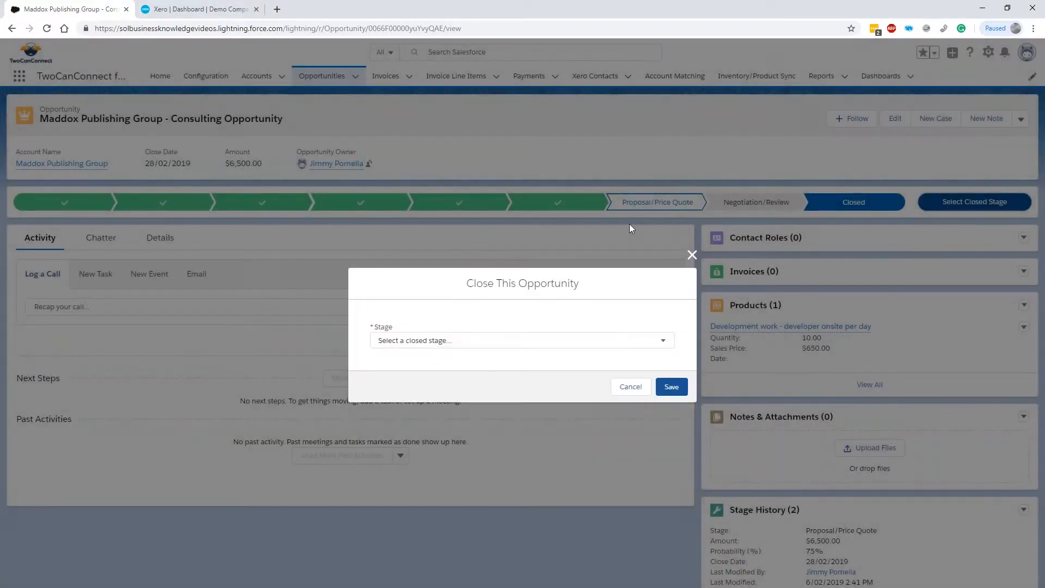
{"action": "left_click", "coordinate": [552, 342]}
{"action": "left_click", "coordinate": [474, 368]}
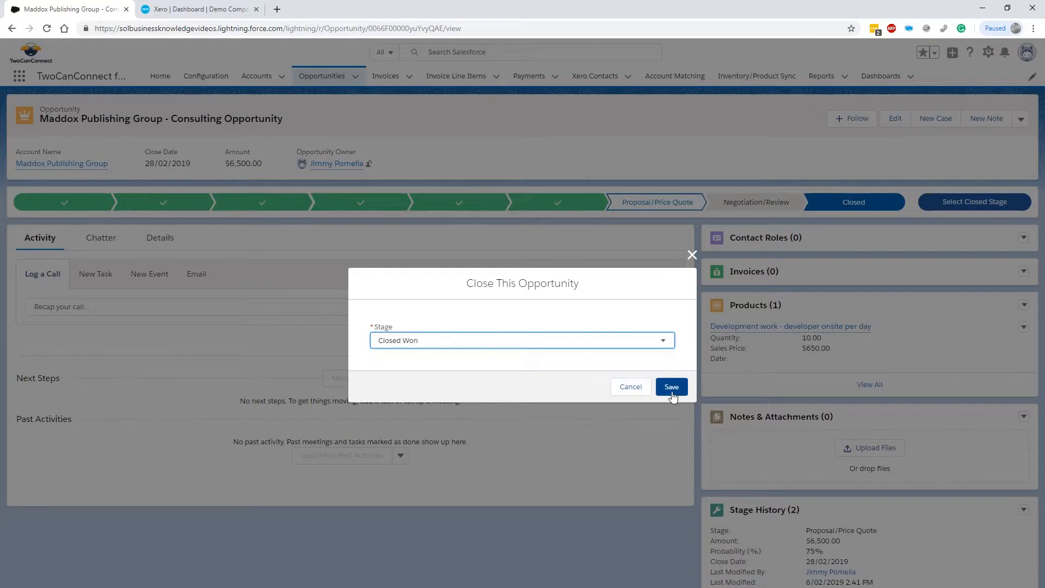
{"action": "left_click", "coordinate": [671, 387]}
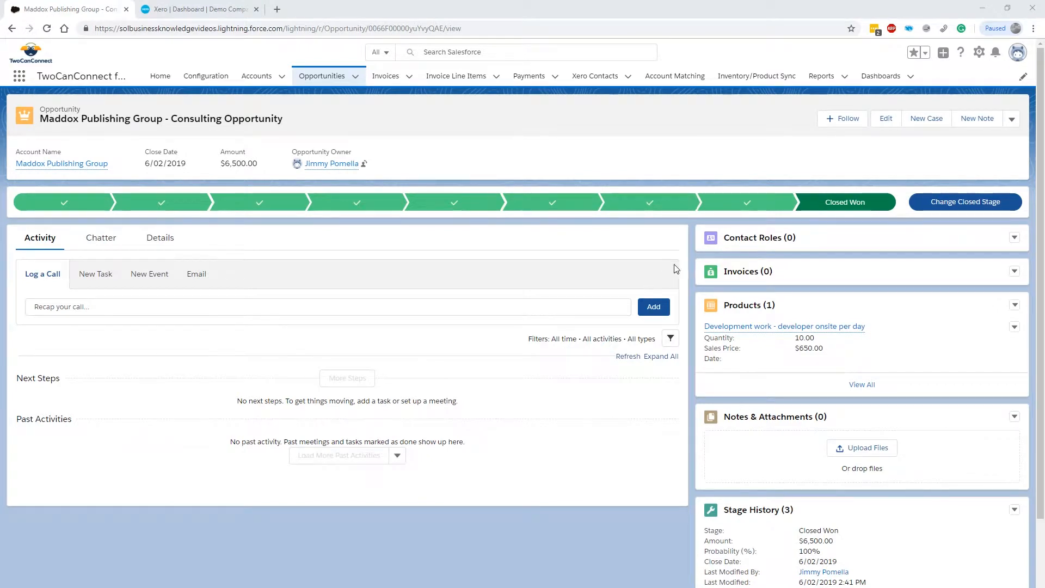
{"action": "left_click_drag", "start_coordinate": [679, 268], "coordinate": [478, 269]}
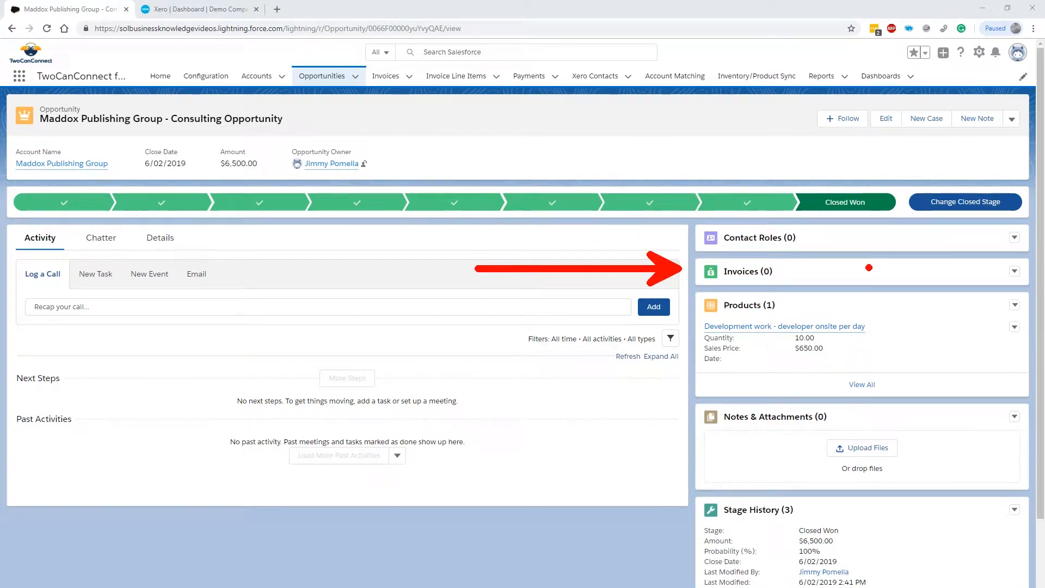
{"action": "key", "text": "Escape"}
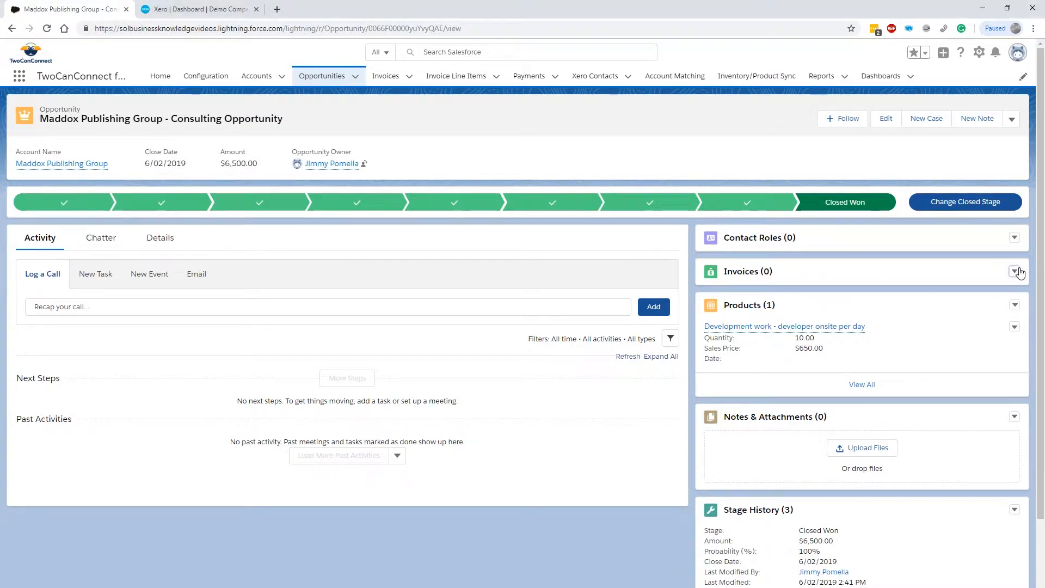
- Start a new invoice from the opportunity, keep amounts as Tax Exclusive, and set the branding theme to "Very orange invoice!"
{"action": "left_click", "coordinate": [1017, 272]}
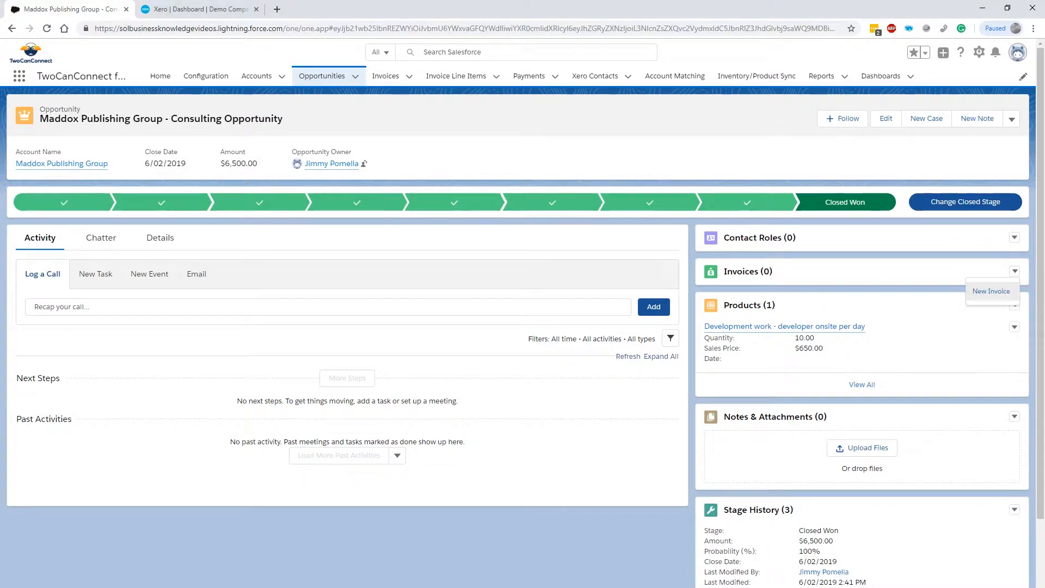
{"action": "left_click", "coordinate": [990, 291]}
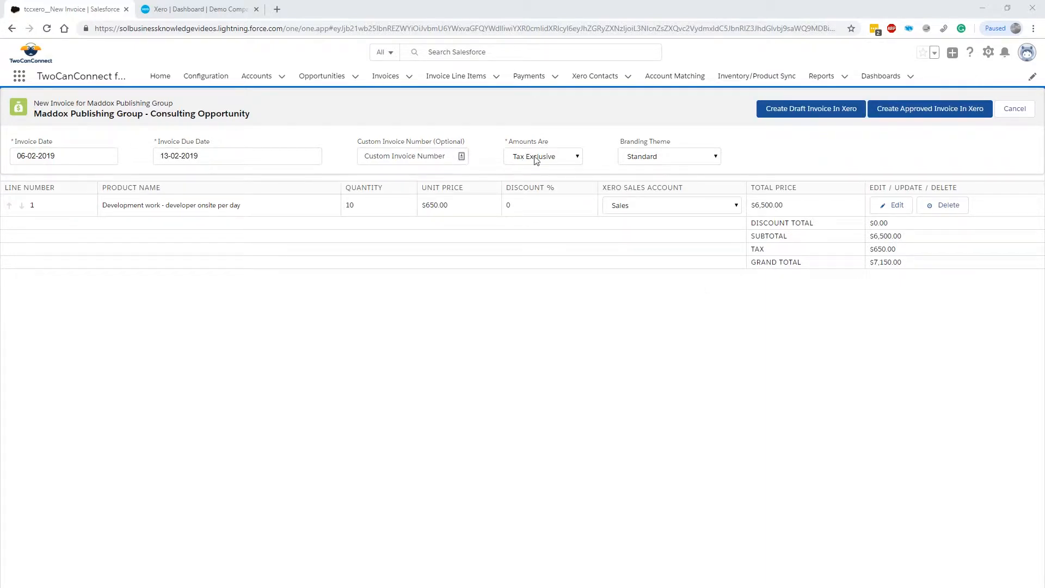
{"action": "left_click", "coordinate": [571, 158]}
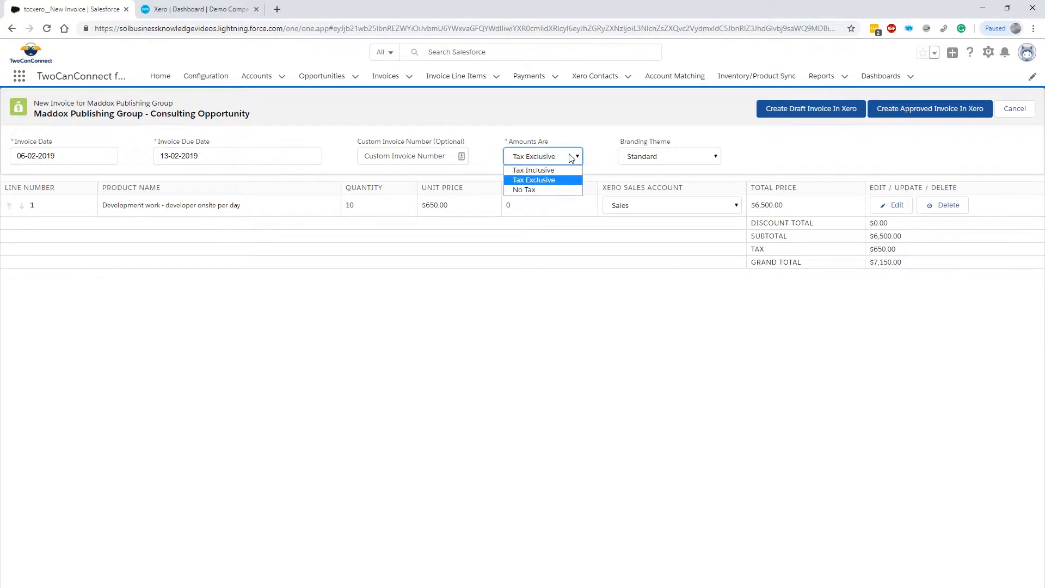
{"action": "left_click", "coordinate": [571, 158]}
{"action": "left_click", "coordinate": [710, 156]}
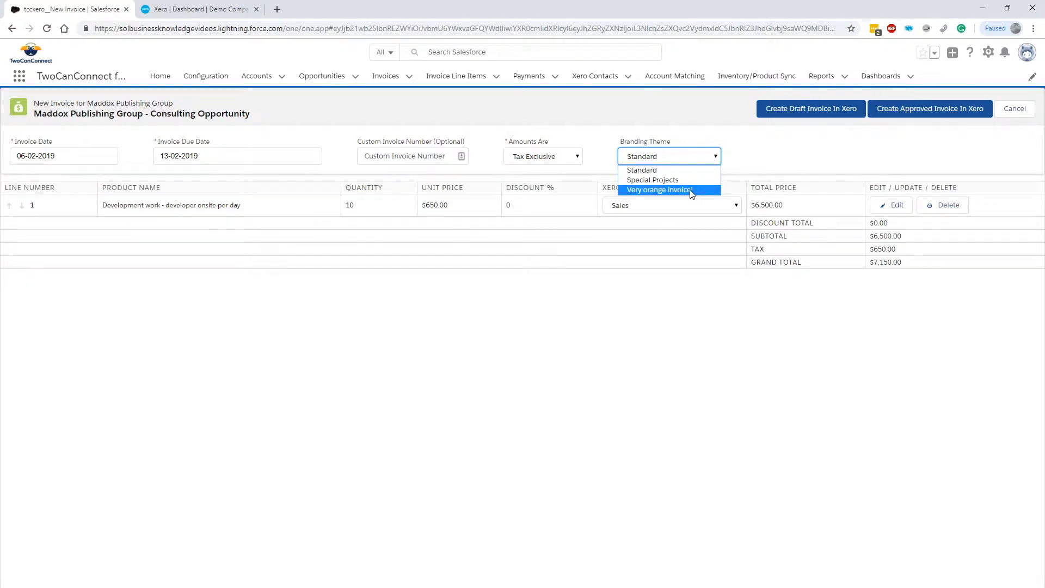
{"action": "left_click", "coordinate": [690, 191]}
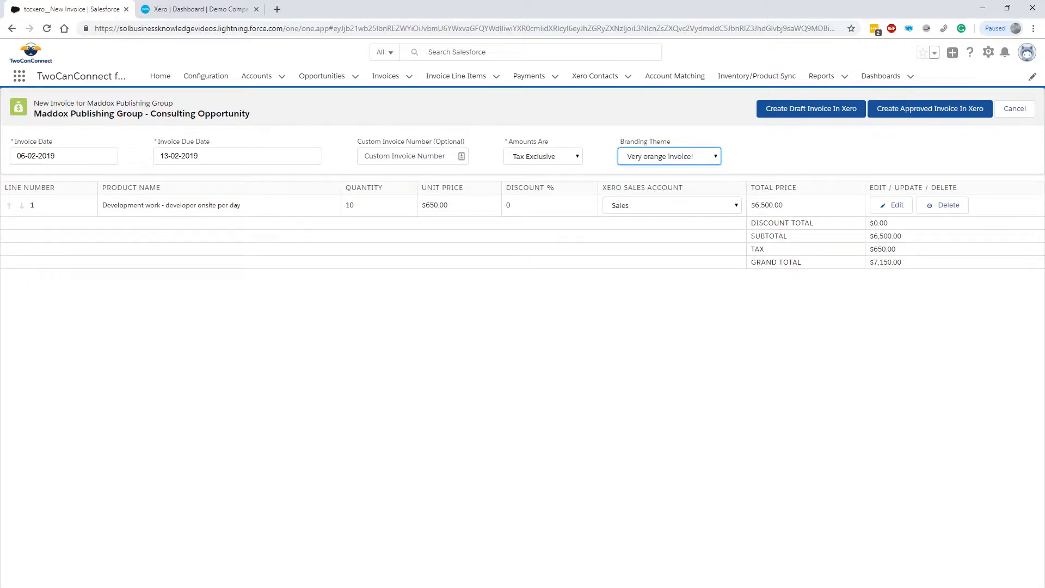
{"action": "left_click_drag", "start_coordinate": [186, 228], "coordinate": [130, 337]}
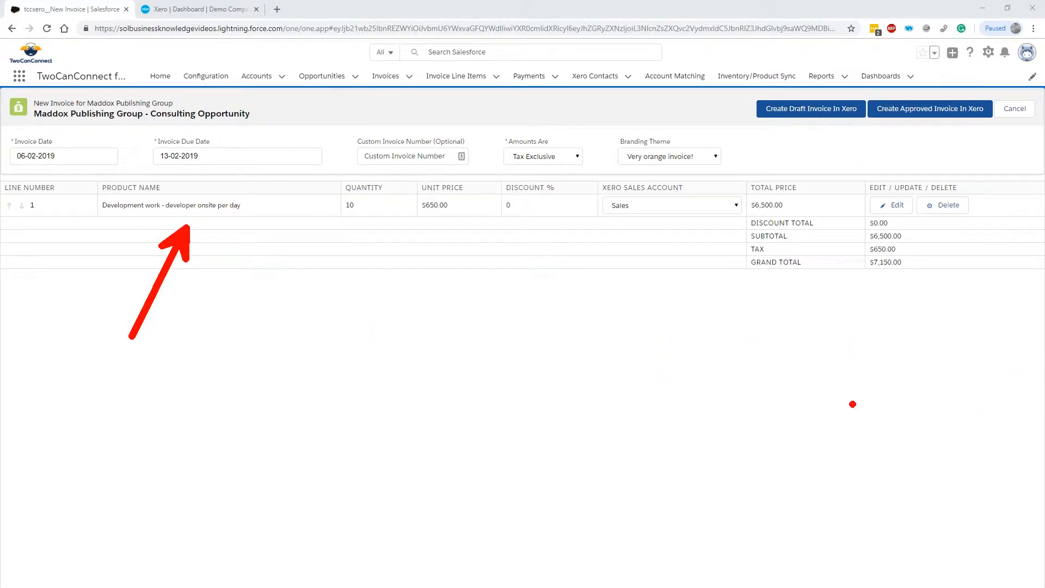
{"action": "key", "text": "Escape"}
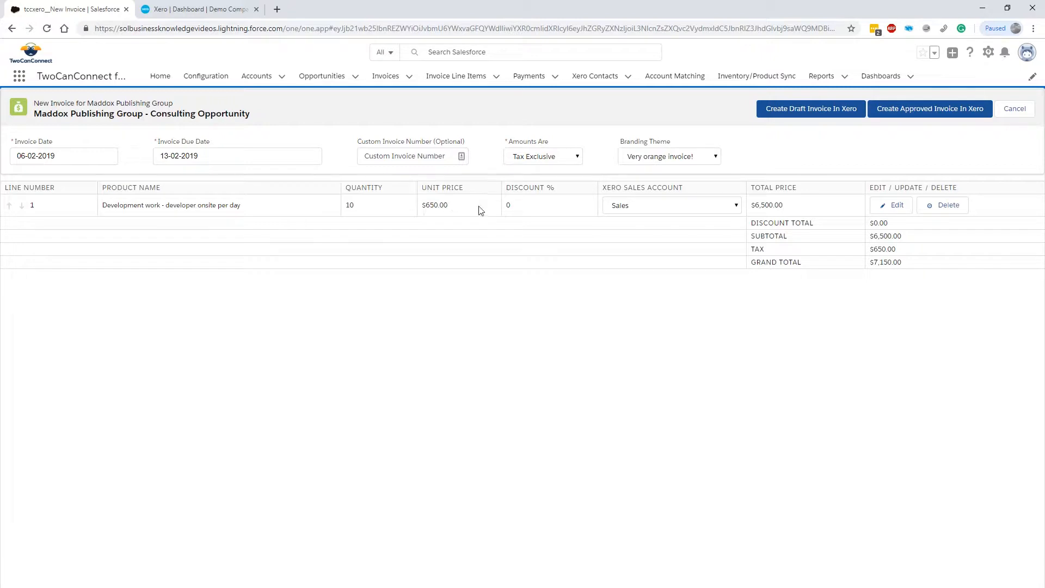
- Set the unit price of the development work invoice line to 350 and update the line
{"action": "left_click", "coordinate": [886, 207]}
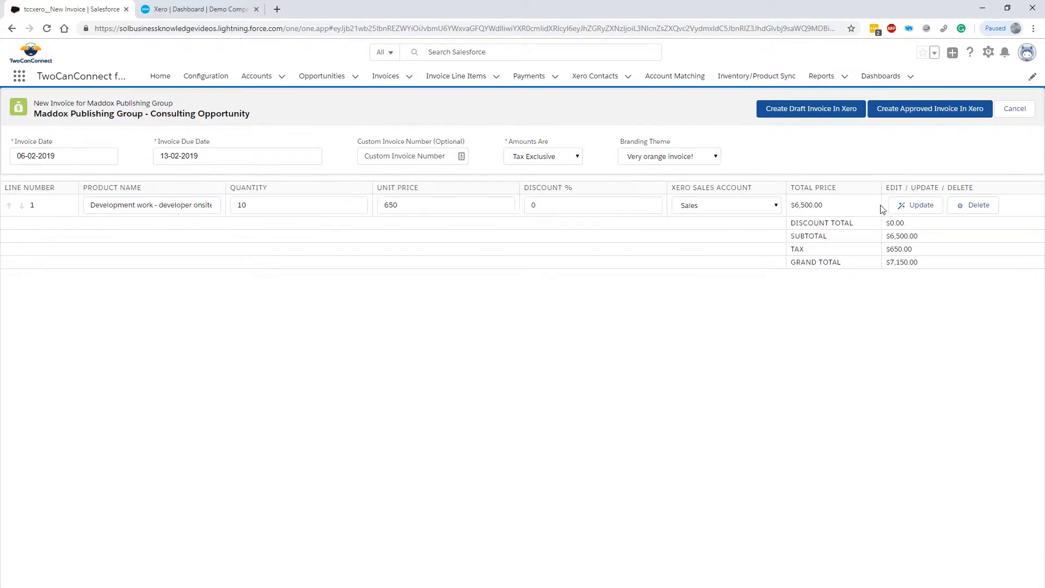
{"action": "double_click", "coordinate": [455, 206]}
{"action": "type", "text": "350"}
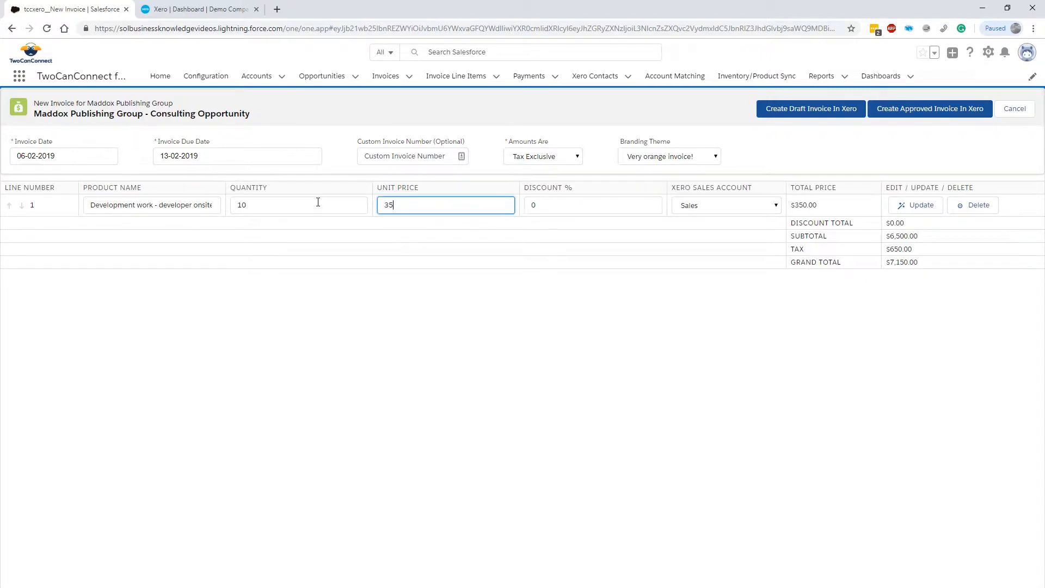
{"action": "left_click", "coordinate": [485, 278]}
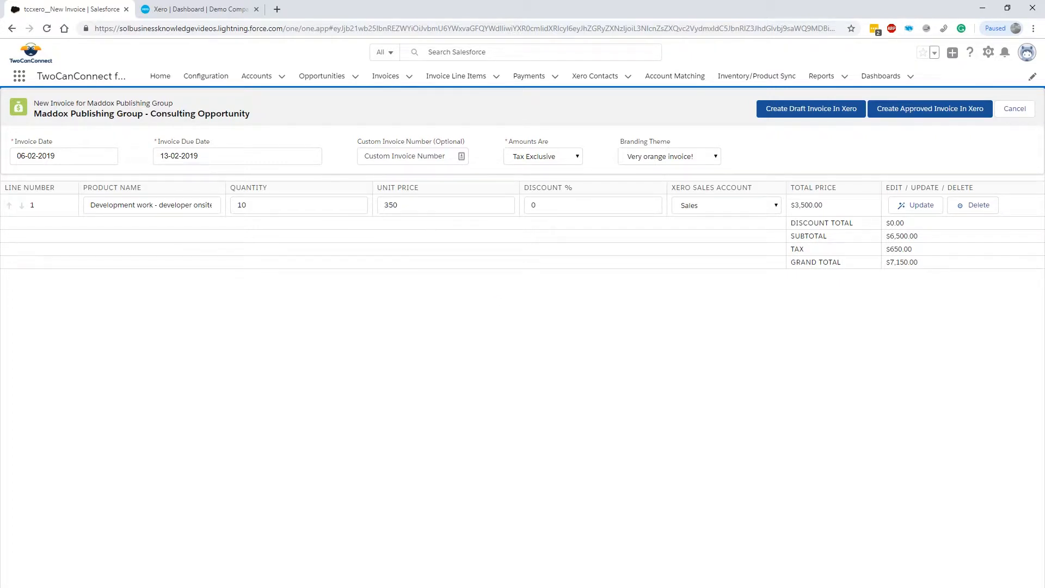
{"action": "left_click", "coordinate": [915, 204]}
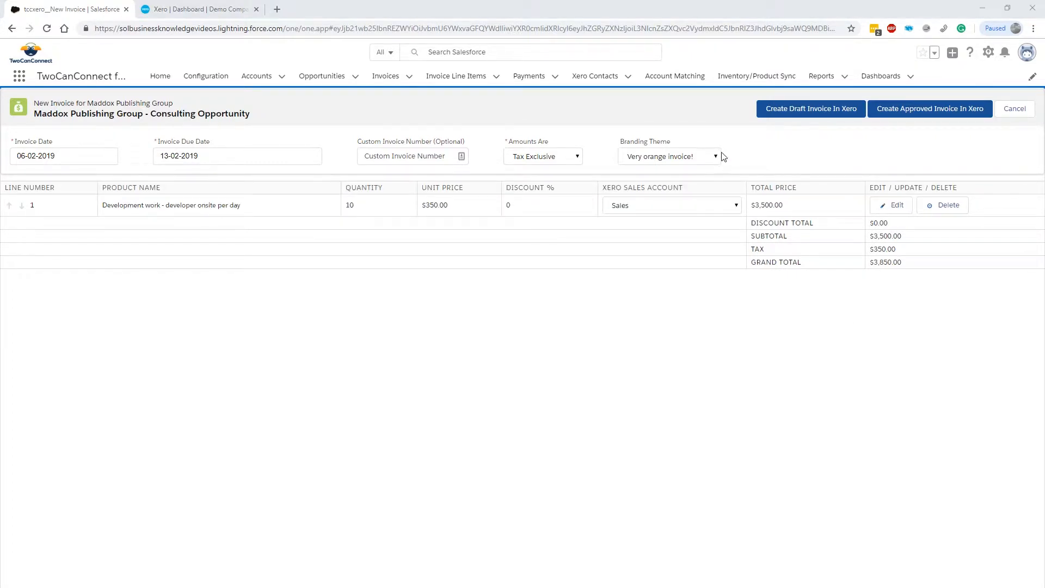
- Create the invoice as a draft in Xero
{"action": "mouse_move", "coordinate": [825, 127]}
{"action": "left_mouse_down"}
{"action": "mouse_move", "coordinate": [861, 161]}
{"action": "mouse_move", "coordinate": [874, 147]}
{"action": "mouse_move", "coordinate": [871, 161]}
{"action": "mouse_move", "coordinate": [860, 162]}
{"action": "left_mouse_up"}
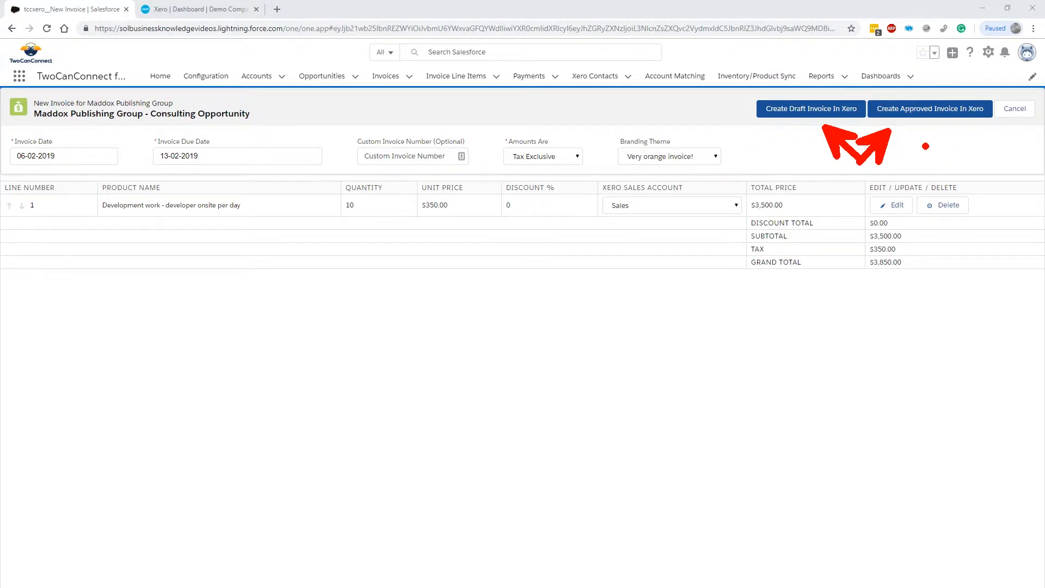
{"action": "key", "text": "Escape"}
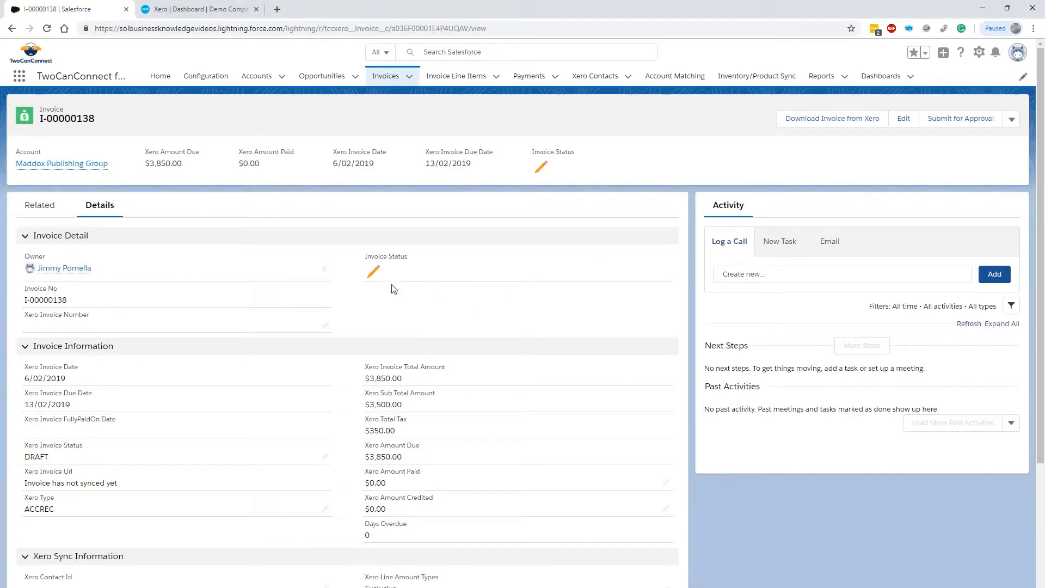
- Examine the new invoice's Xero Invoice Url field for its sync status, and its related line items, payments and files
{"action": "key", "text": "ctrl+2"}
{"action": "left_click_drag", "start_coordinate": [124, 471], "coordinate": [224, 350]}
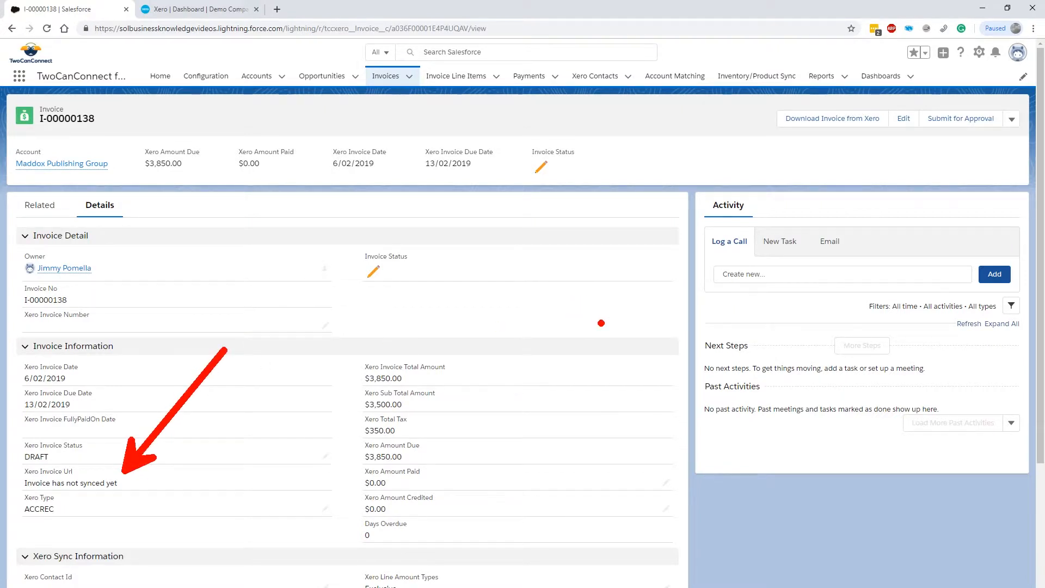
{"action": "key", "text": "Escape"}
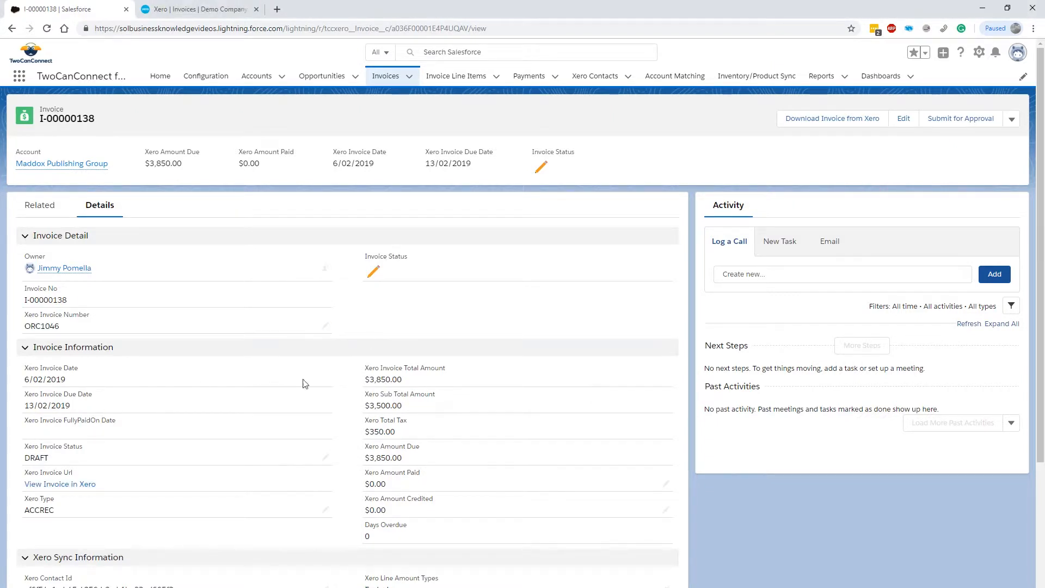
{"action": "key", "text": "ctrl+2"}
{"action": "left_click_drag", "start_coordinate": [106, 478], "coordinate": [159, 404]}
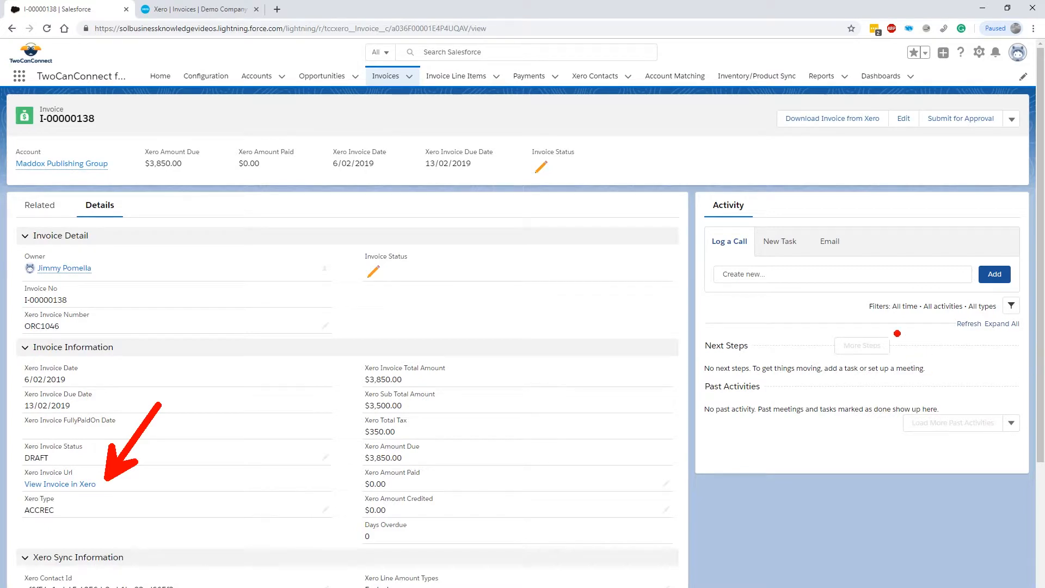
{"action": "key", "text": "Escape"}
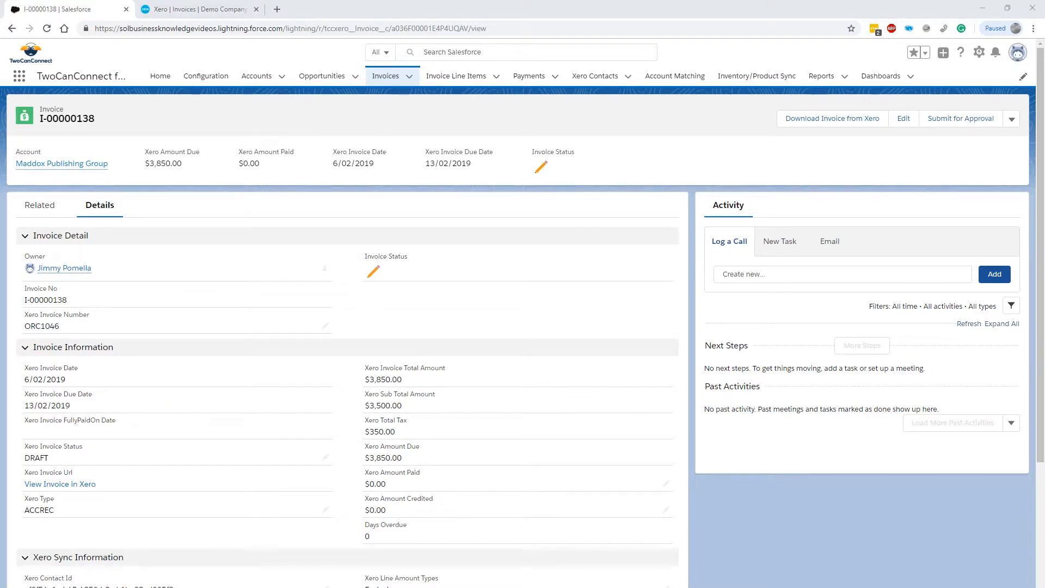
{"action": "left_click", "coordinate": [48, 213]}
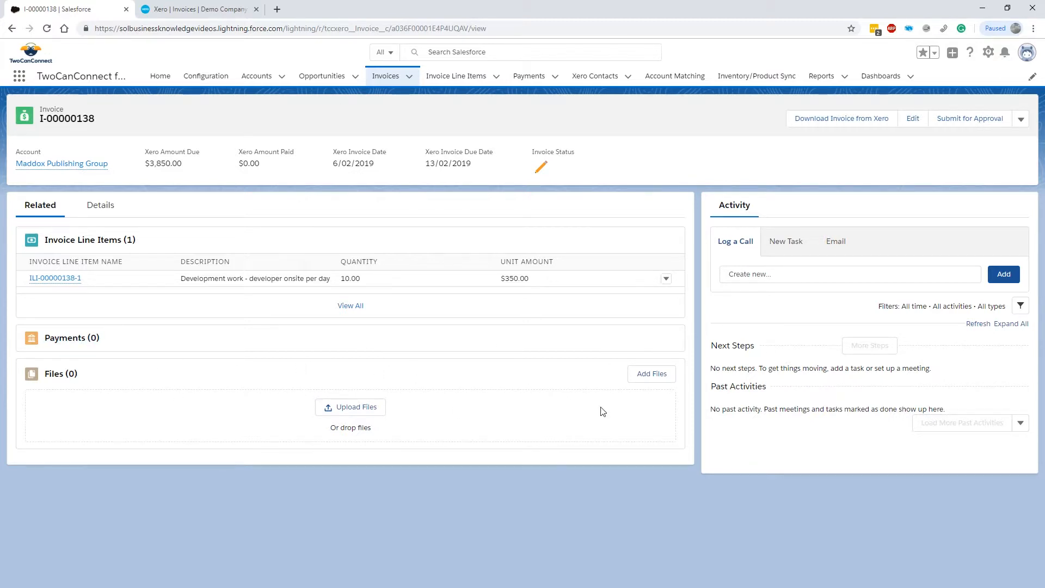
{"action": "left_click", "coordinate": [100, 205]}
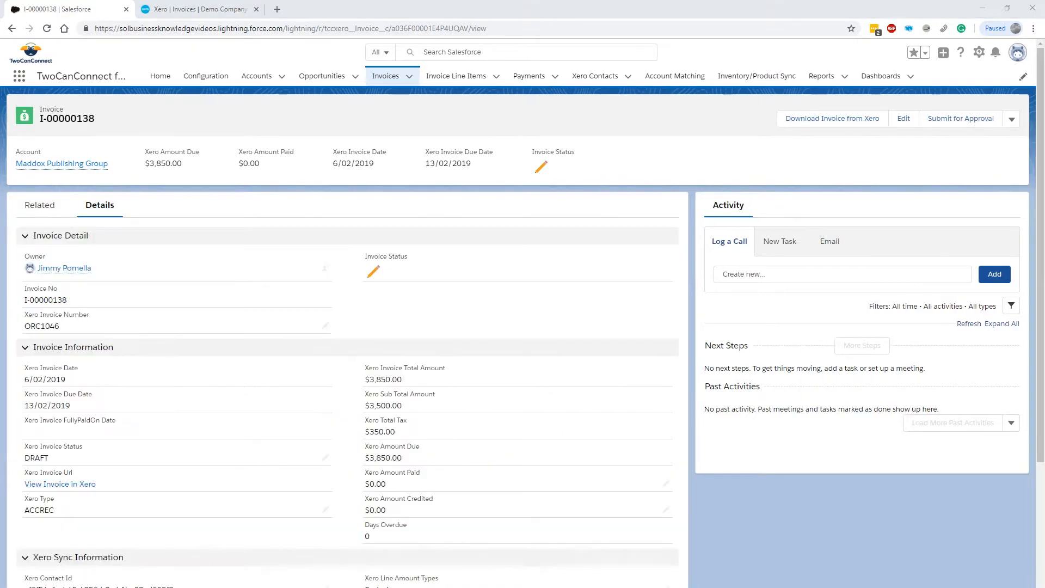
- Switch to Xero and view the list of draft invoices to check for the new Maddox Publishing Group invoice
{"action": "left_click", "coordinate": [183, 8]}
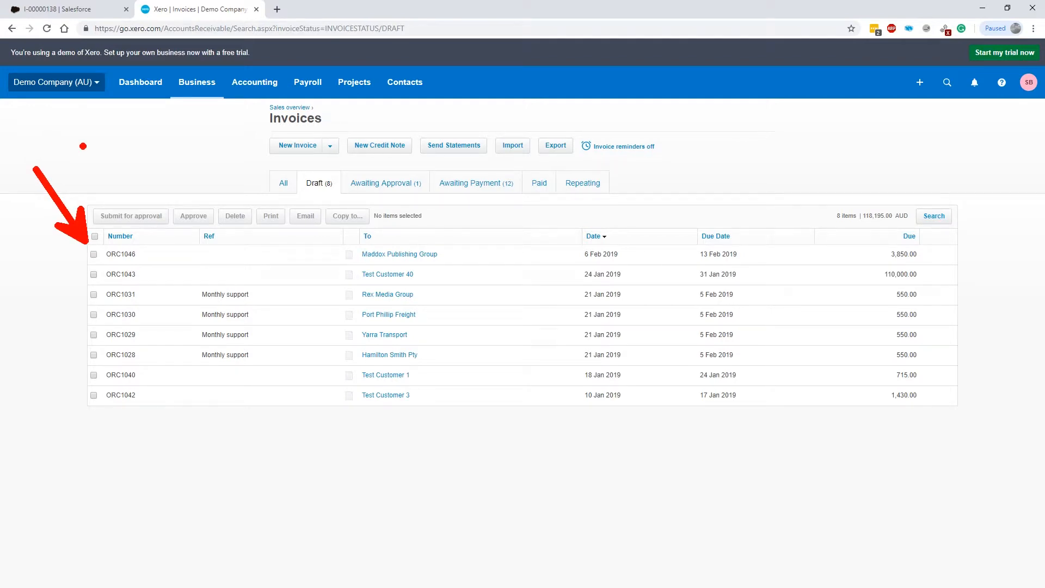
- Open the draft Maddox Publishing Group invoice ORC1046 and approve it
{"action": "left_click", "coordinate": [135, 260]}
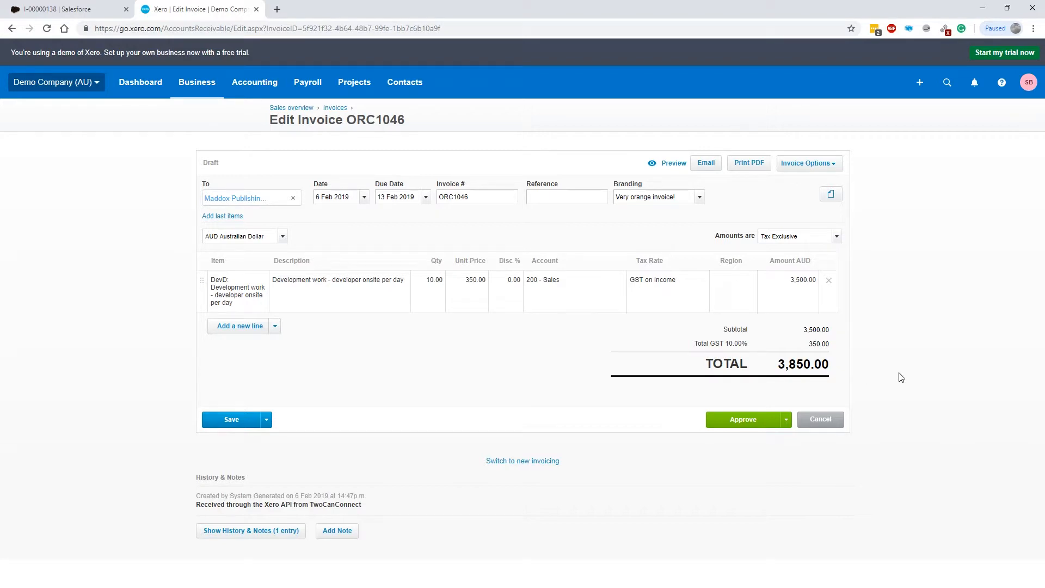
{"action": "left_click", "coordinate": [743, 422]}
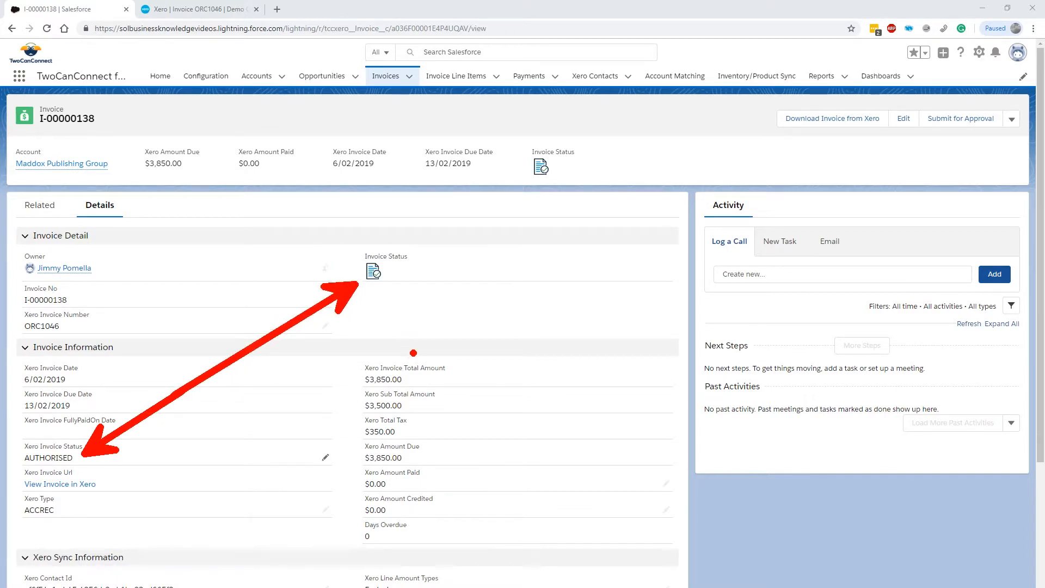
- Switch to Salesforce, attach the Xero invoice PDF to invoice I-00000138, and open the attached file from its related files
{"action": "left_click", "coordinate": [803, 126]}
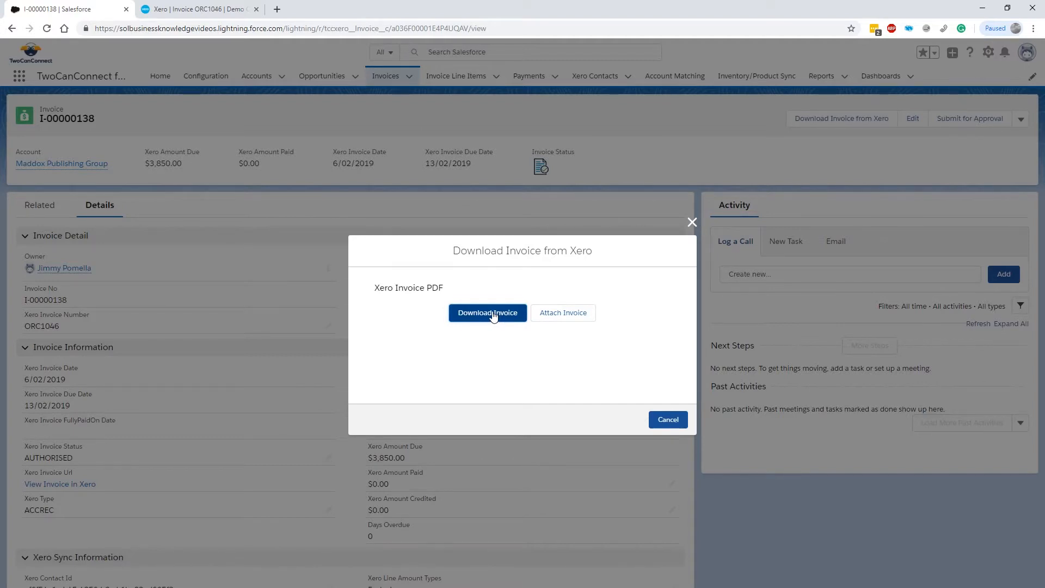
{"action": "left_click", "coordinate": [558, 319]}
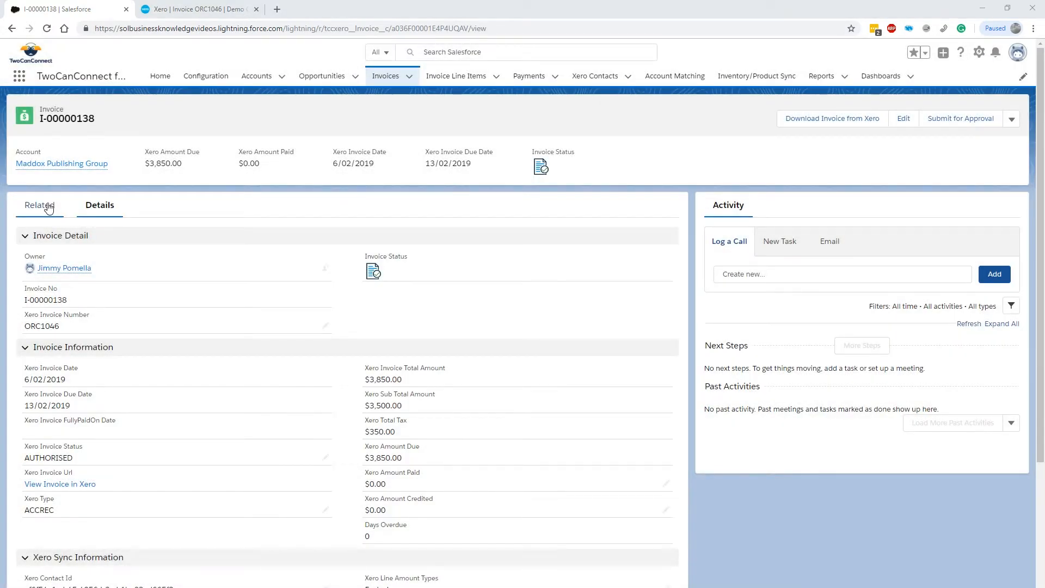
{"action": "left_click", "coordinate": [46, 207]}
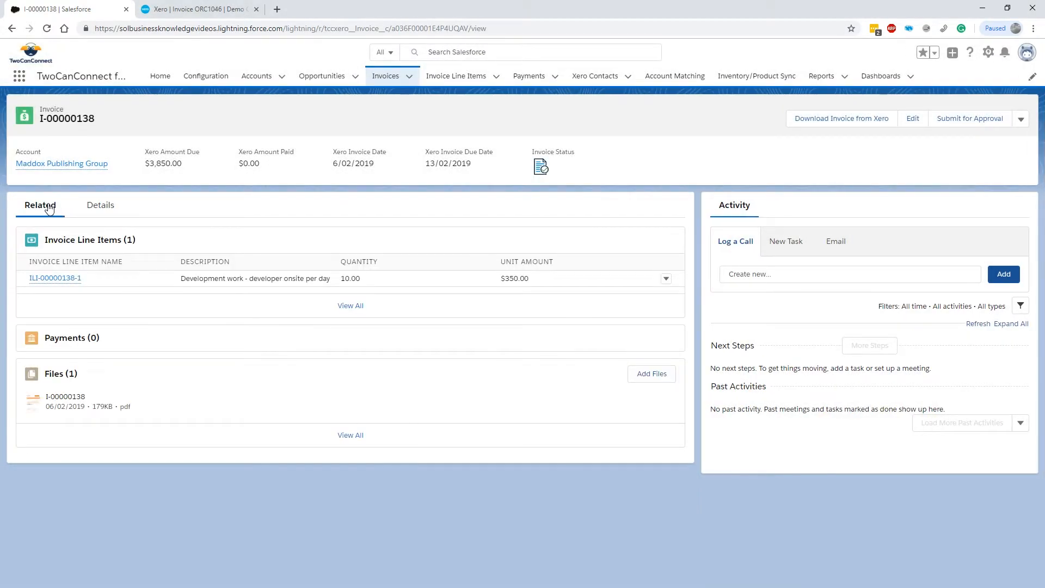
{"action": "left_click", "coordinate": [74, 403]}
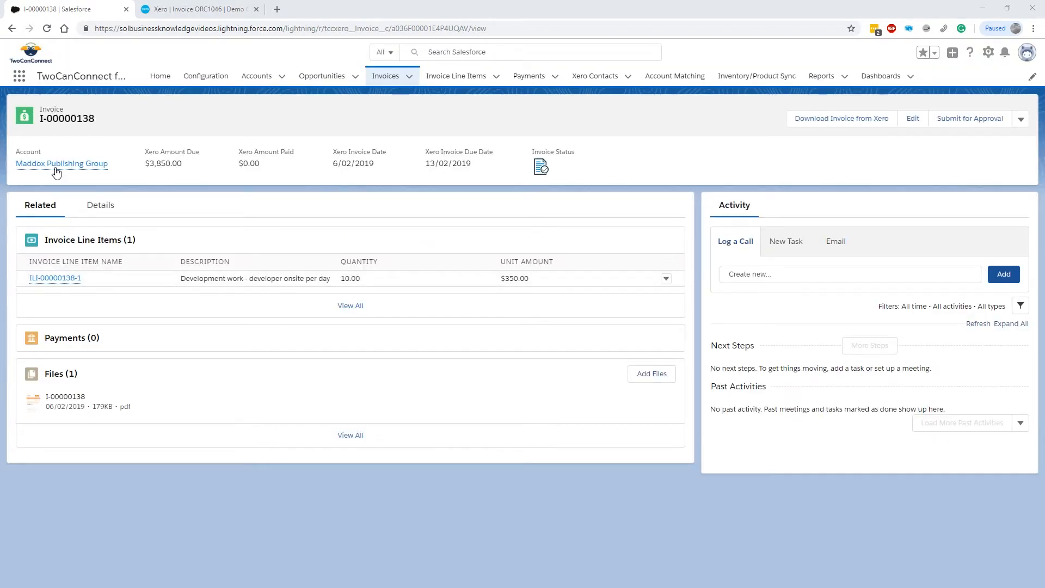
- Open the Maddox Publishing Group account from the invoice and review its related invoices and account details
{"action": "left_click", "coordinate": [61, 165]}
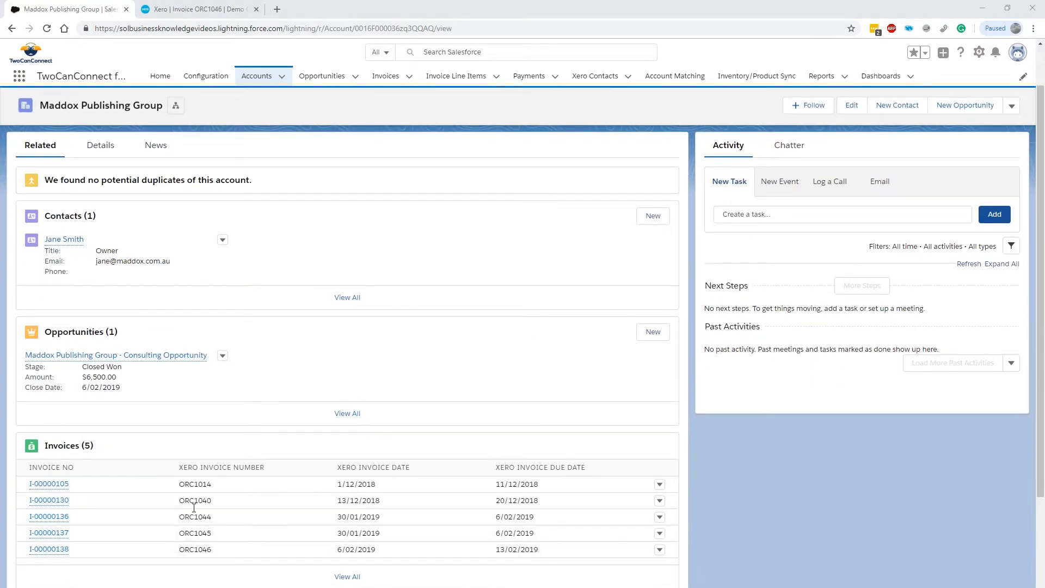
{"action": "left_click", "coordinate": [100, 148]}
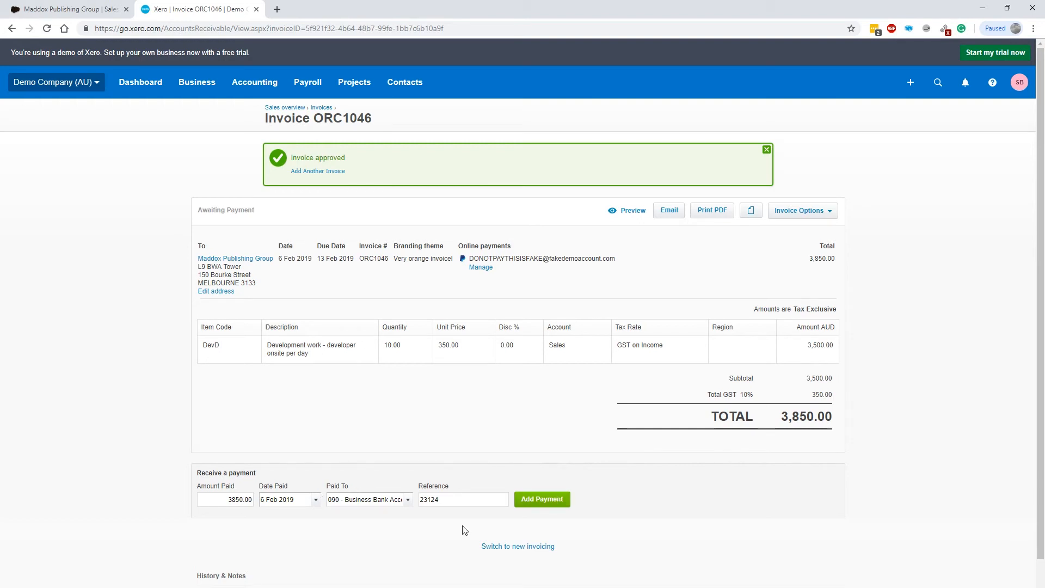
- In Xero, record a payment of 3850.00 on invoice ORC1046, dated 6 Feb 2019, to account 090 - Business Bank Account with reference 23124
{"action": "left_click", "coordinate": [530, 504]}
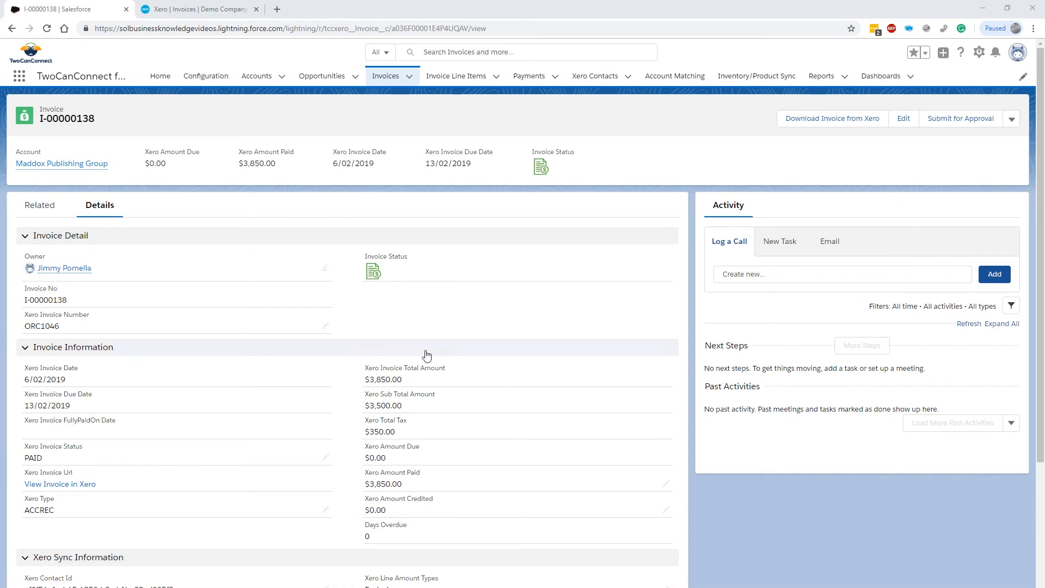
- Switch to Salesforce and check invoice I-00000138's Xero Invoice Status, status icon and related payments for the synced payment
{"action": "key", "text": "ctrl+2"}
{"action": "mouse_move", "coordinate": [85, 456]}
{"action": "left_mouse_down"}
{"action": "mouse_move", "coordinate": [228, 400]}
{"action": "mouse_move", "coordinate": [346, 380]}
{"action": "mouse_move", "coordinate": [336, 382]}
{"action": "left_mouse_up"}
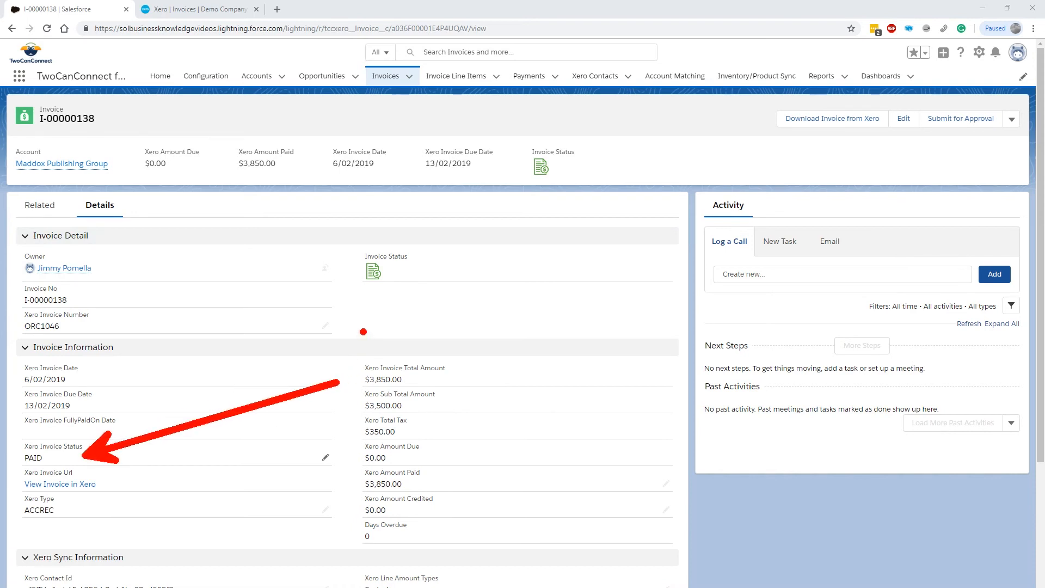
{"action": "left_click_drag", "start_coordinate": [364, 289], "coordinate": [331, 391]}
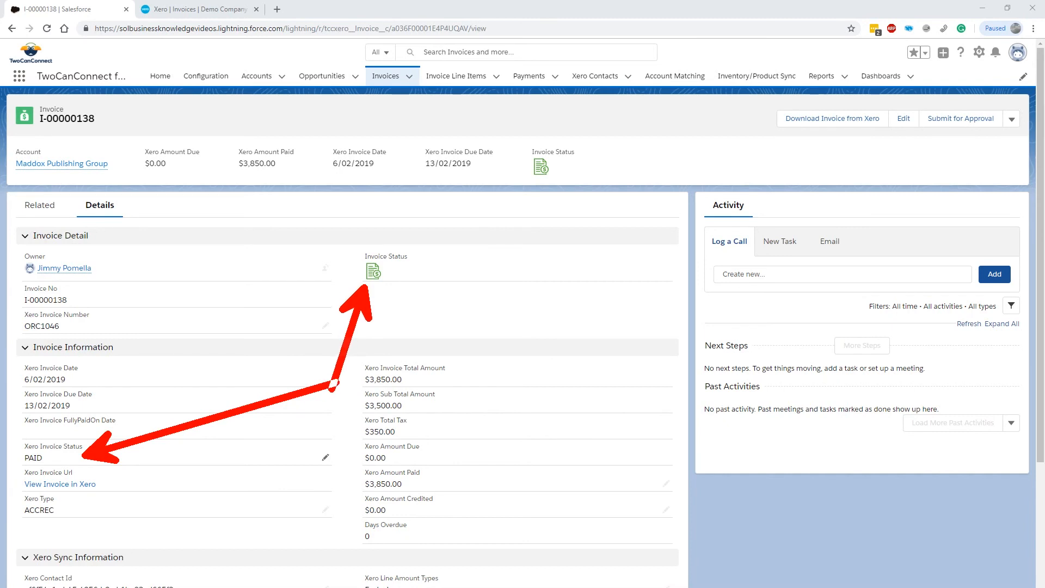
{"action": "key", "text": "Escape"}
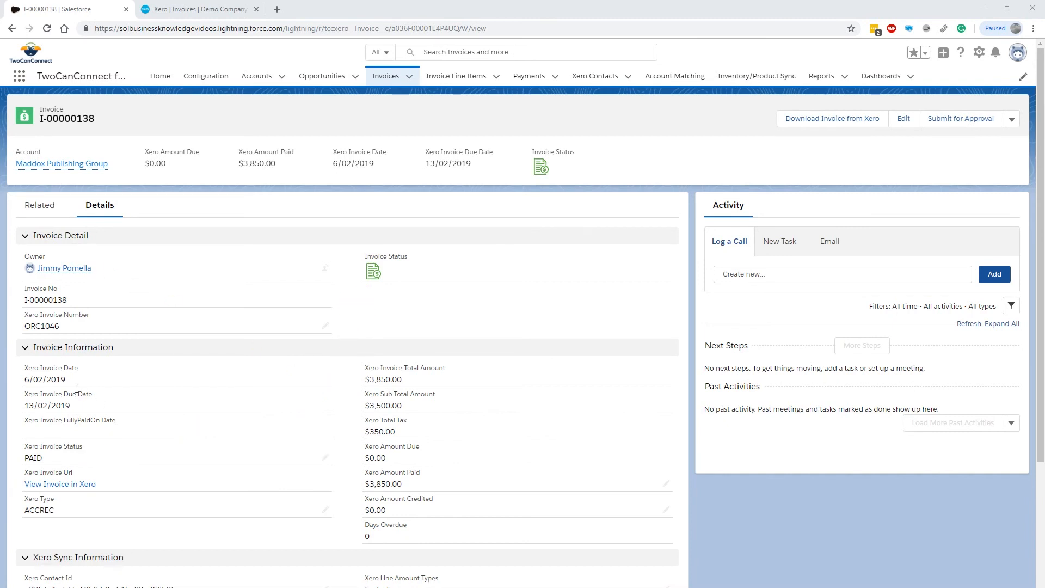
{"action": "left_click", "coordinate": [36, 209]}
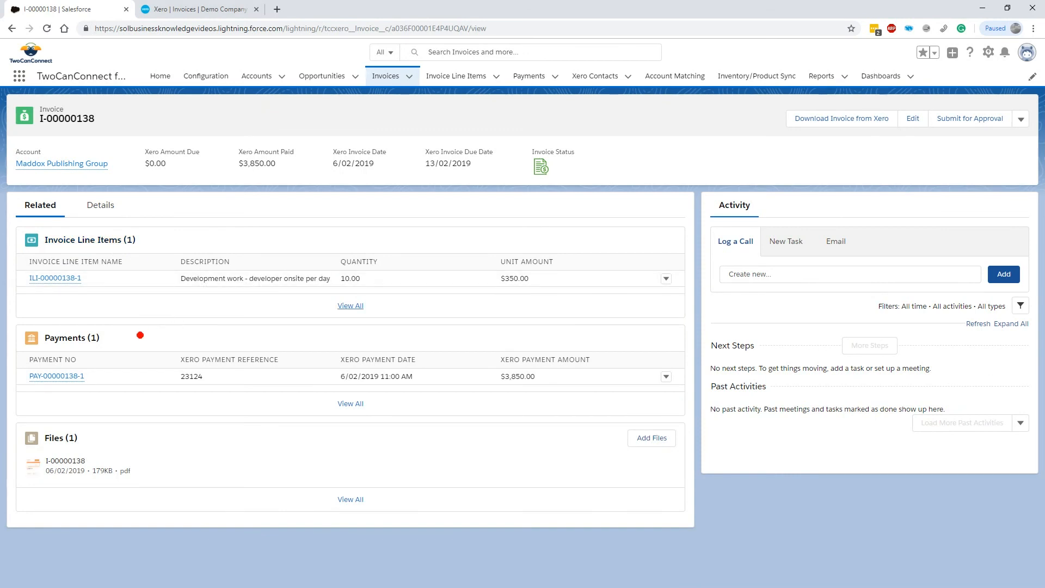
{"action": "left_click_drag", "start_coordinate": [140, 334], "coordinate": [193, 297]}
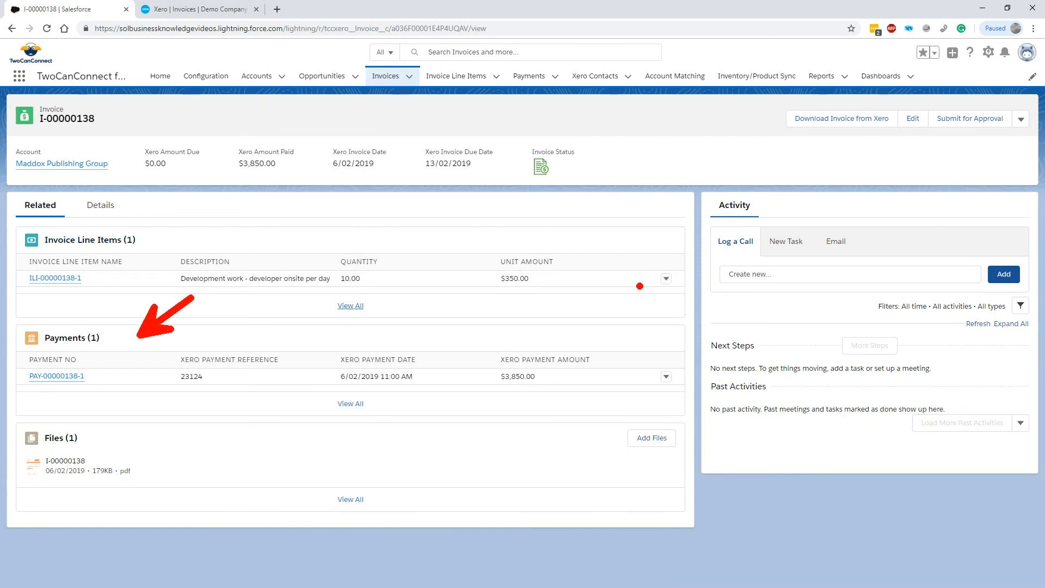